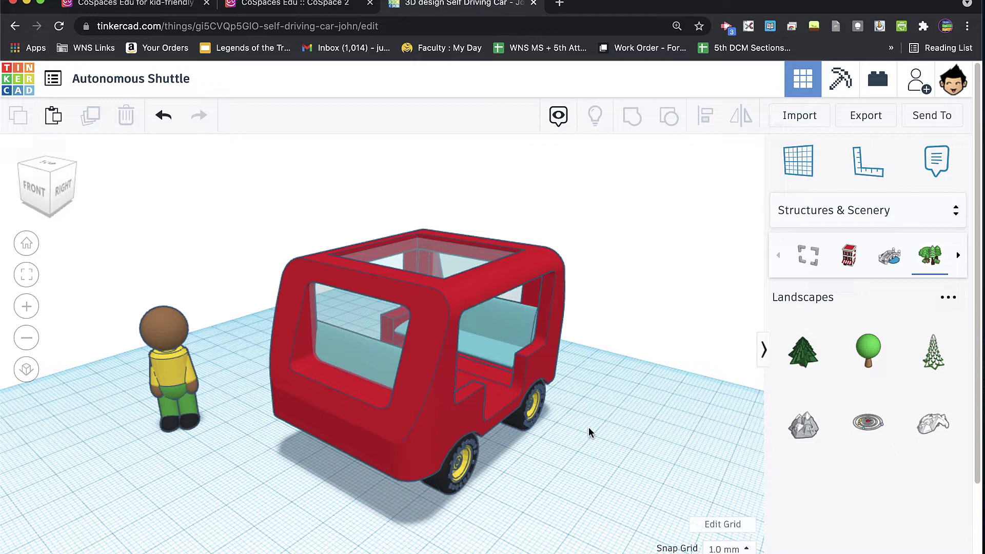
# Select only the shuttle's 13 shapes, without the figure, and export them as both an STL and an OBJ file.
pyautogui.moveTo(588, 449)
pyautogui.mouseDown(button='right')
pyautogui.moveTo(581, 441)
pyautogui.moveTo(569, 451)
pyautogui.moveTo(580, 438)
pyautogui.mouseUp(button='right')
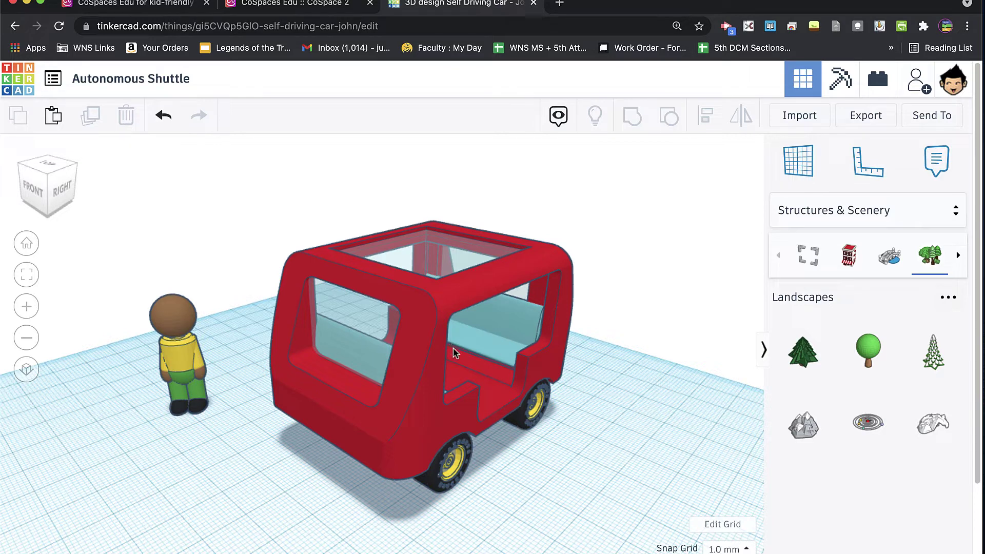
pyautogui.moveTo(260, 194); pyautogui.dragTo(618, 504)
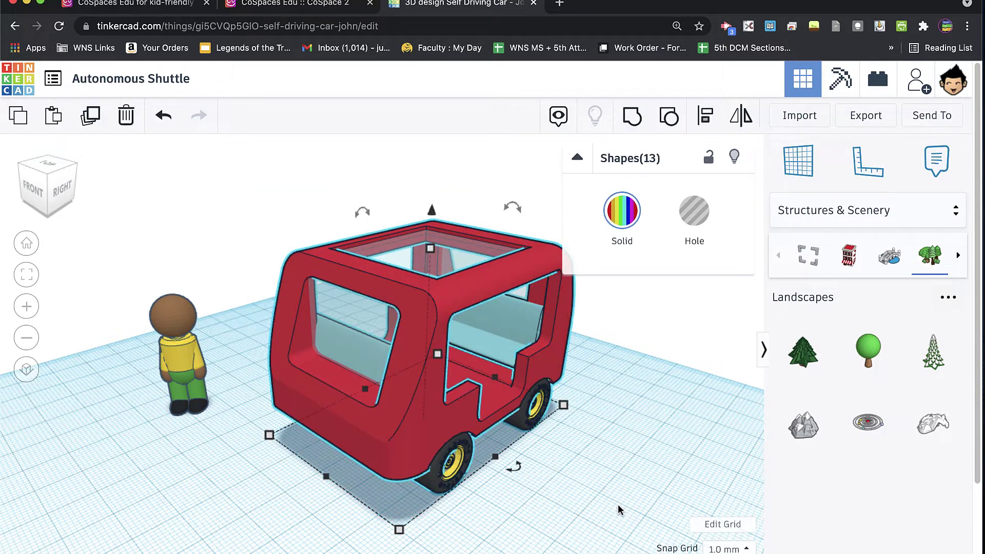
pyautogui.click(865, 119)
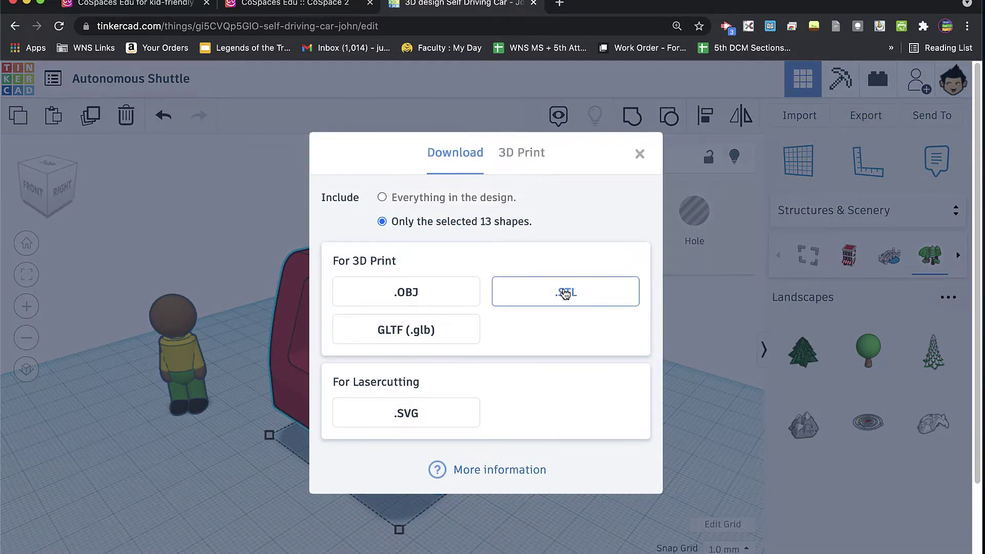
pyautogui.click(565, 293)
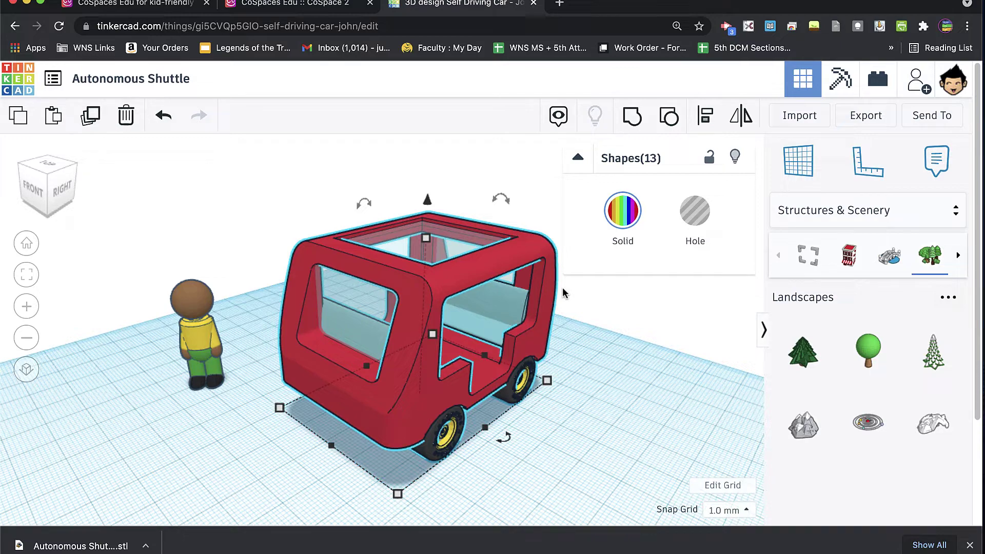
pyautogui.click(870, 119)
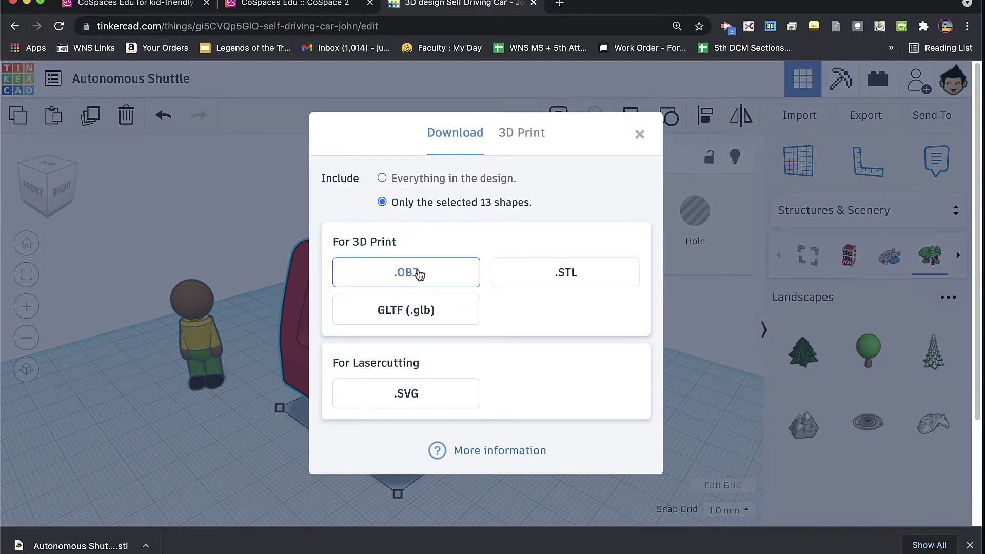
pyautogui.click(417, 273)
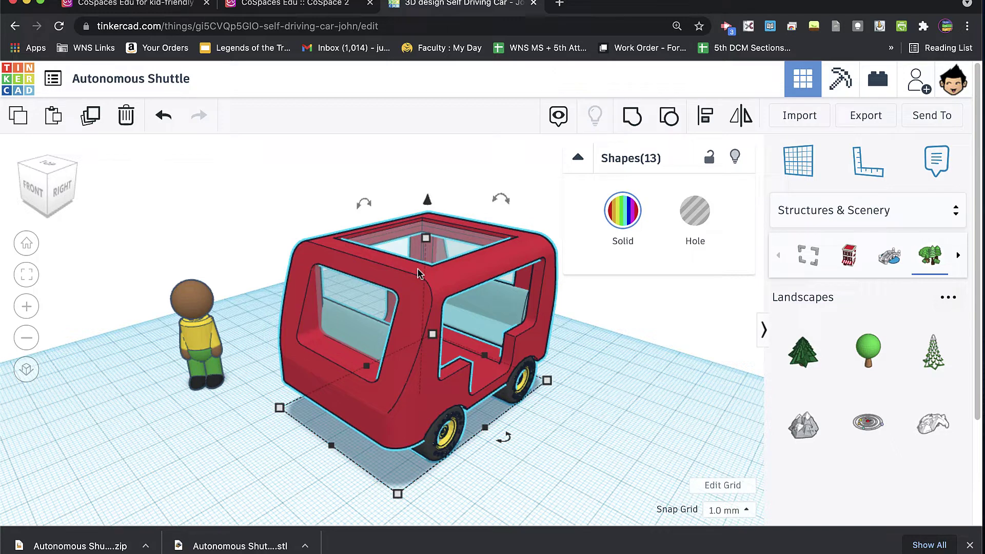
# Switch to CoSpaces Edu, upload Autonomous Shuttle.stl as a 3D model and place it in the street scene.
pyautogui.click(295, 5)
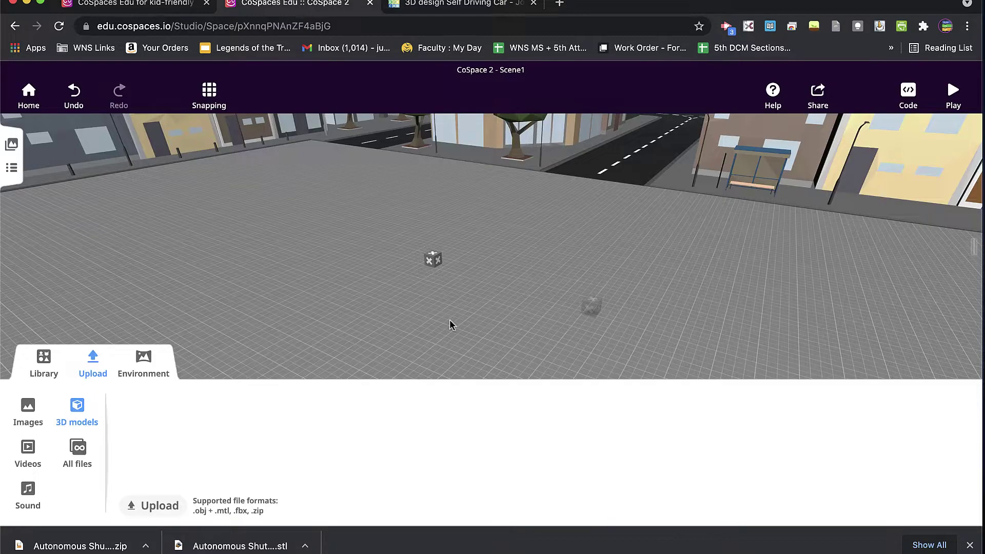
pyautogui.click(93, 358)
pyautogui.click(94, 516)
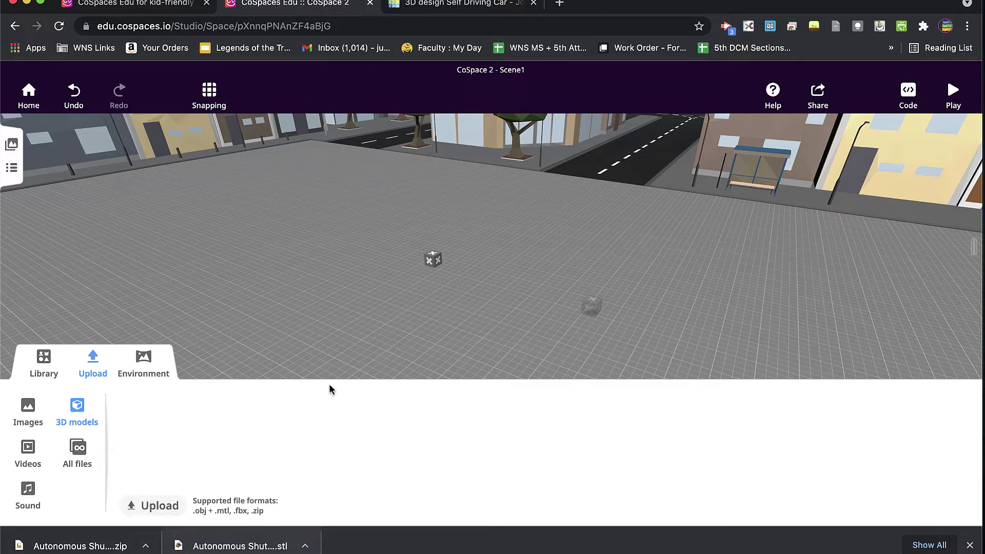
pyautogui.click(152, 506)
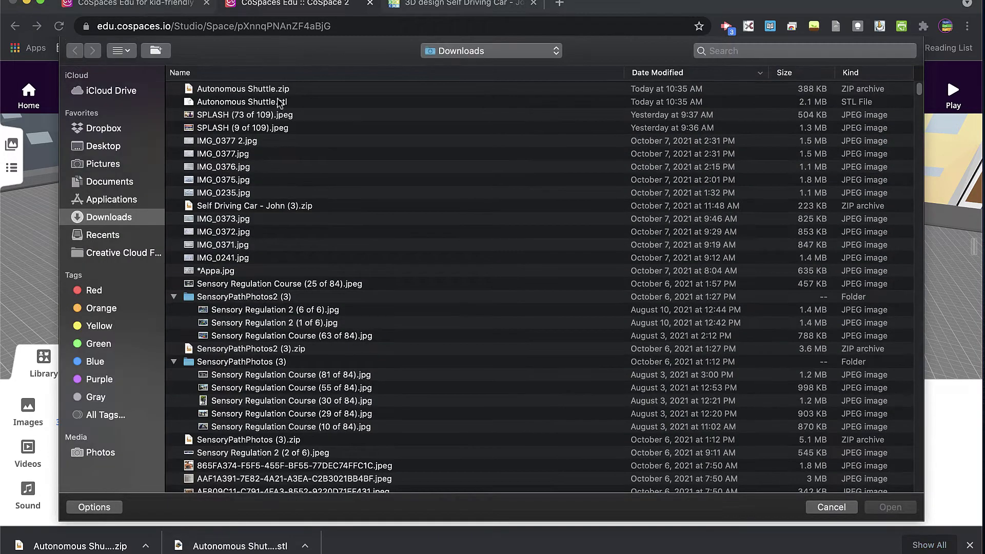
pyautogui.click(280, 103)
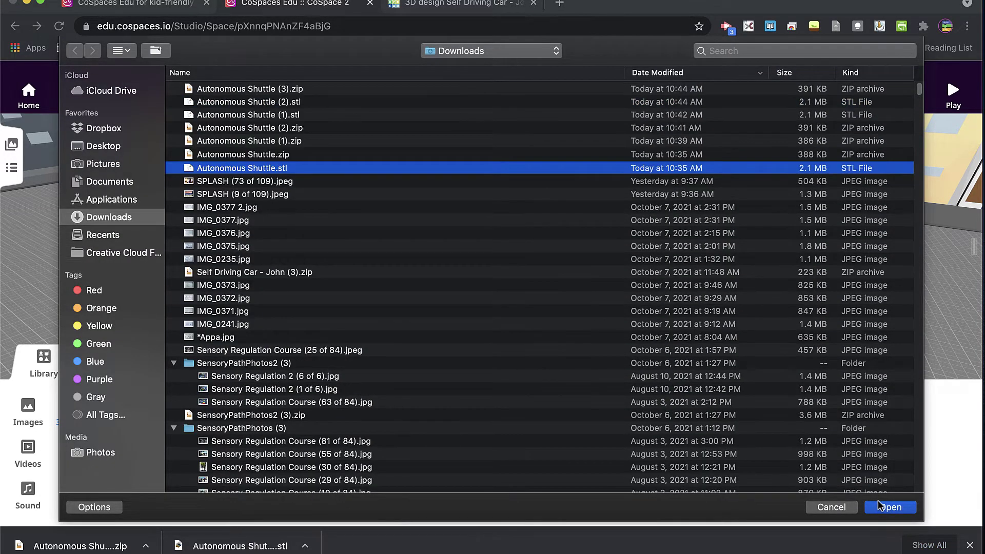
pyautogui.click(880, 506)
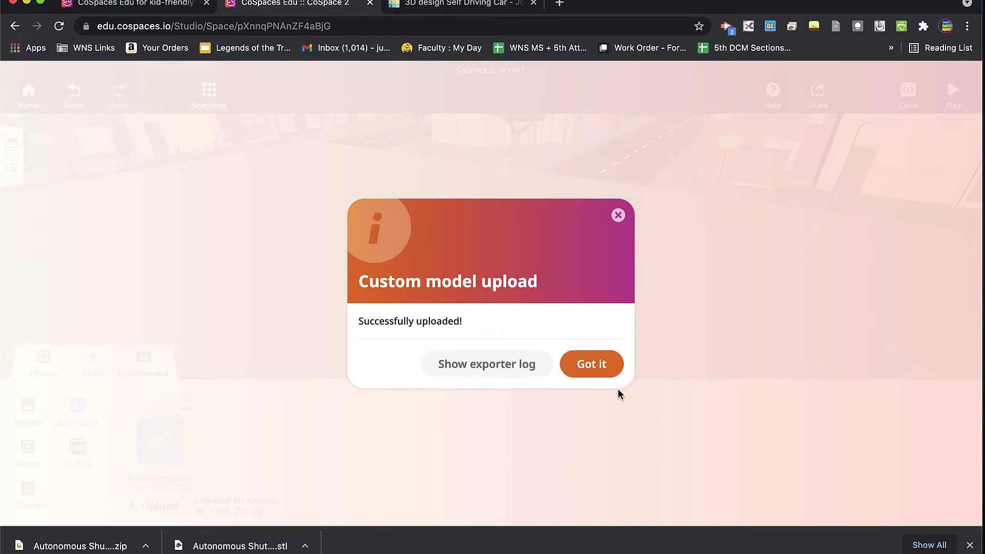
pyautogui.click(590, 365)
pyautogui.moveTo(169, 447); pyautogui.dragTo(453, 245)
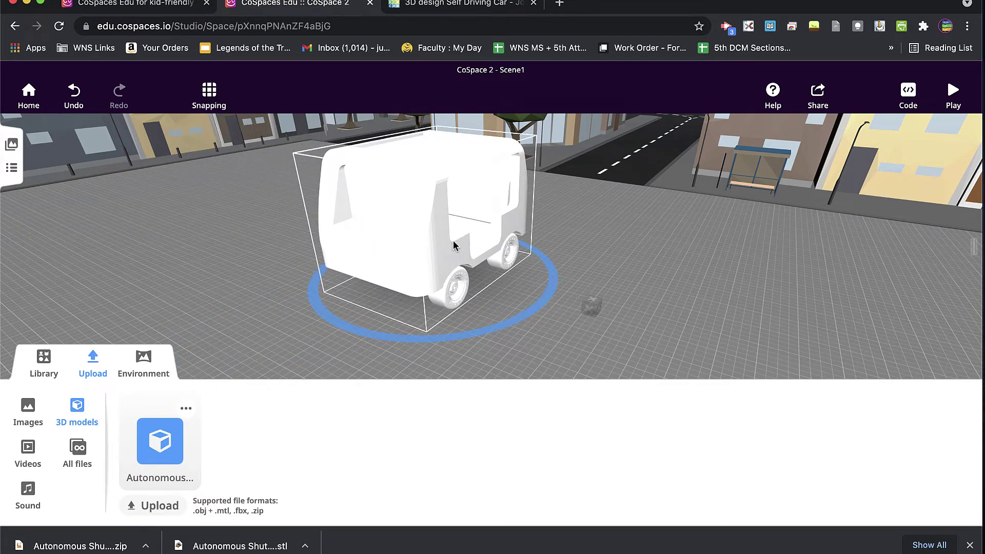
pyautogui.moveTo(564, 356); pyautogui.dragTo(548, 334)
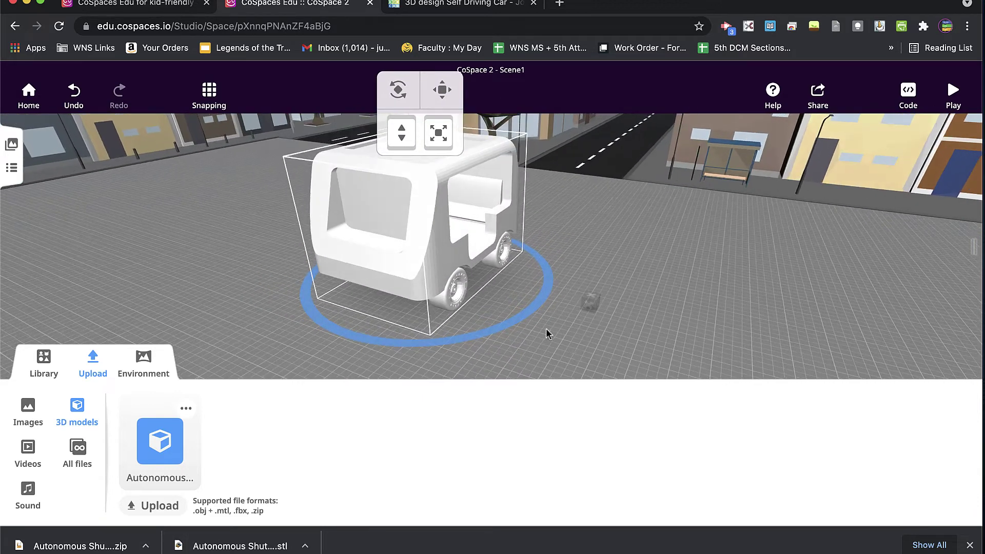
# Switch to Tinkercad and check the colour and transparency settings of the shuttle's roof window box.
pyautogui.click(475, 4)
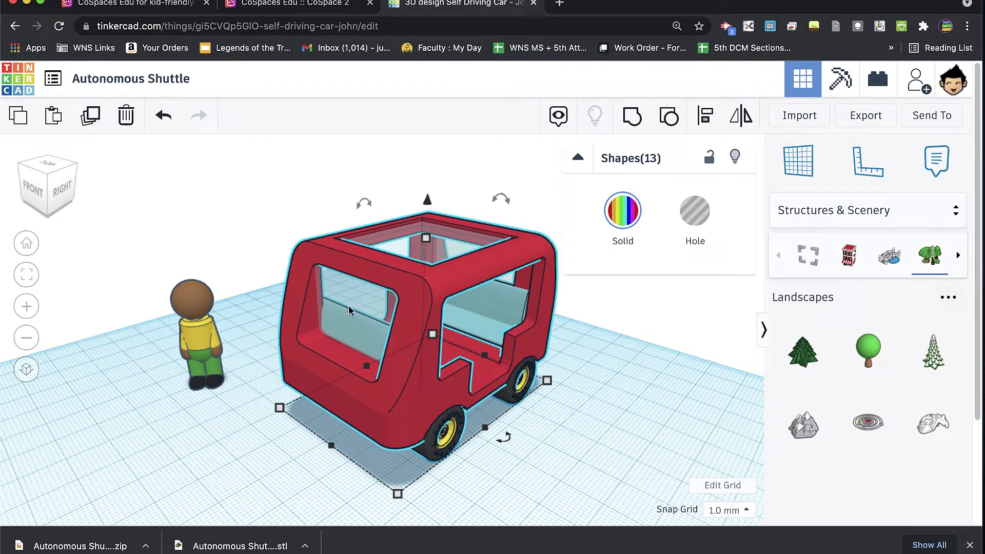
pyautogui.click(433, 246)
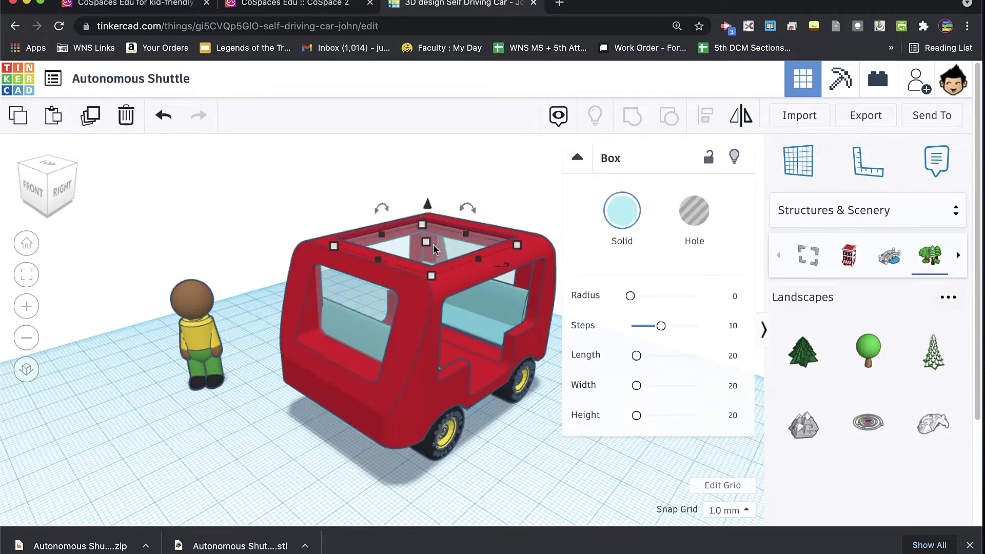
pyautogui.click(622, 210)
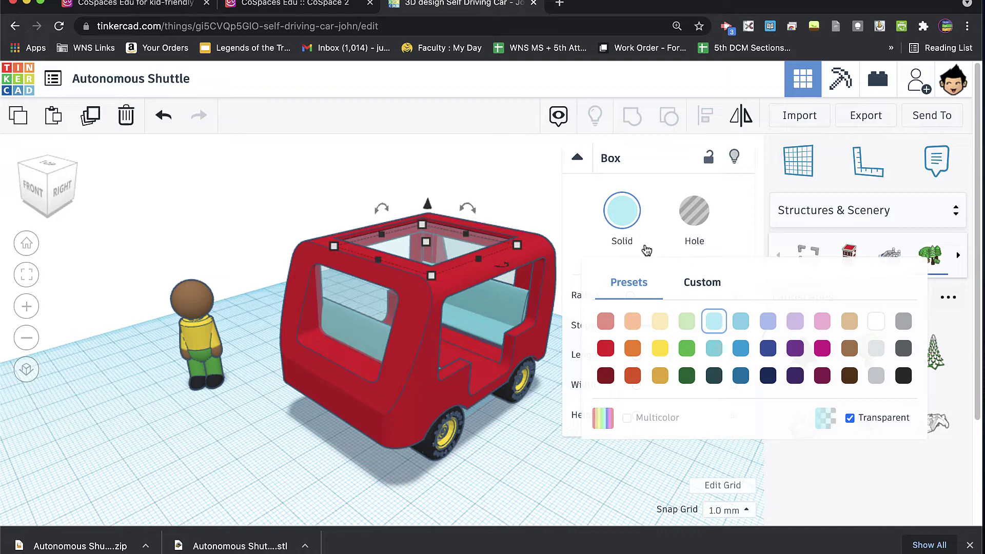
pyautogui.click(516, 192)
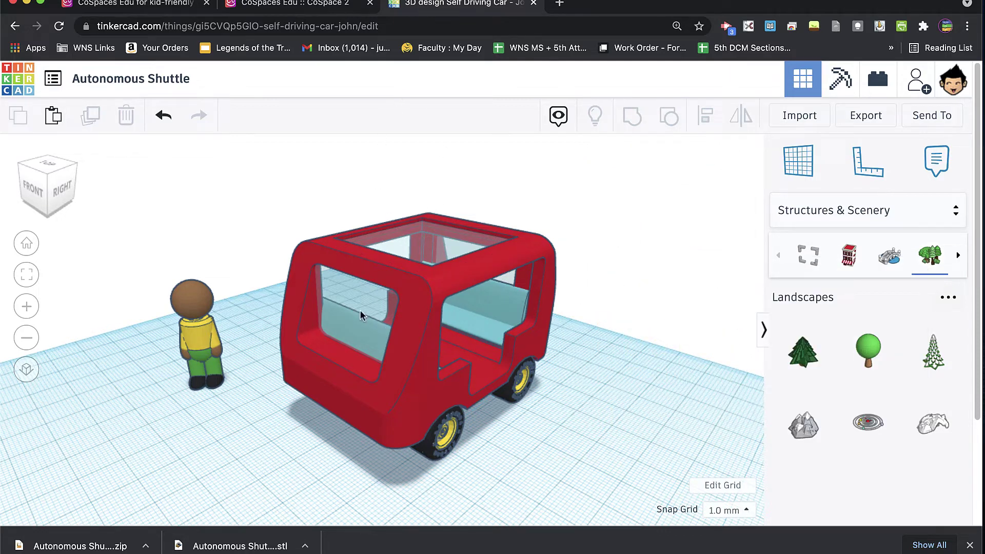
# Switch back to CoSpaces Edu and upload Autonomous Shuttle (3).zip as another 3D model.
pyautogui.click(295, 4)
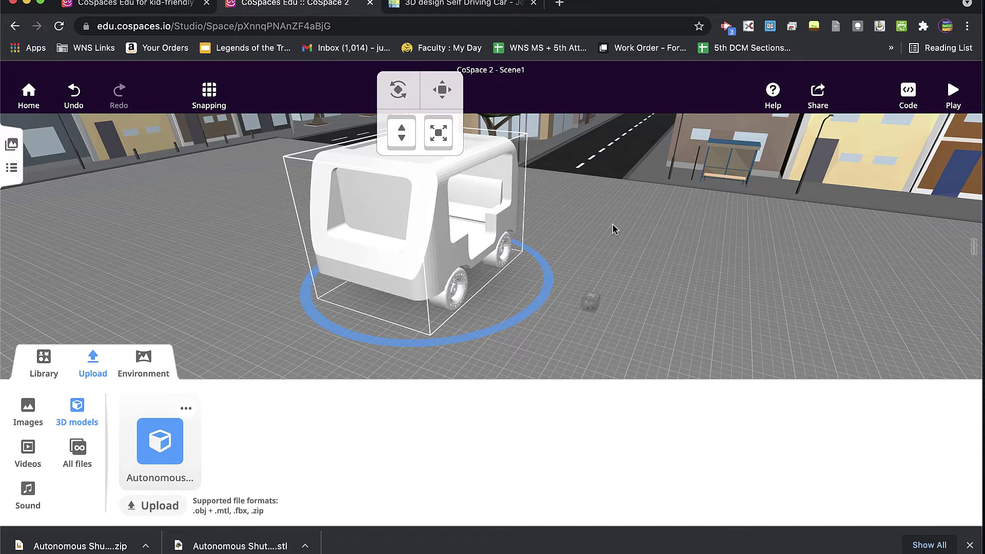
pyautogui.moveTo(615, 229)
pyautogui.mouseDown()
pyautogui.moveTo(554, 241)
pyautogui.moveTo(603, 233)
pyautogui.mouseUp()
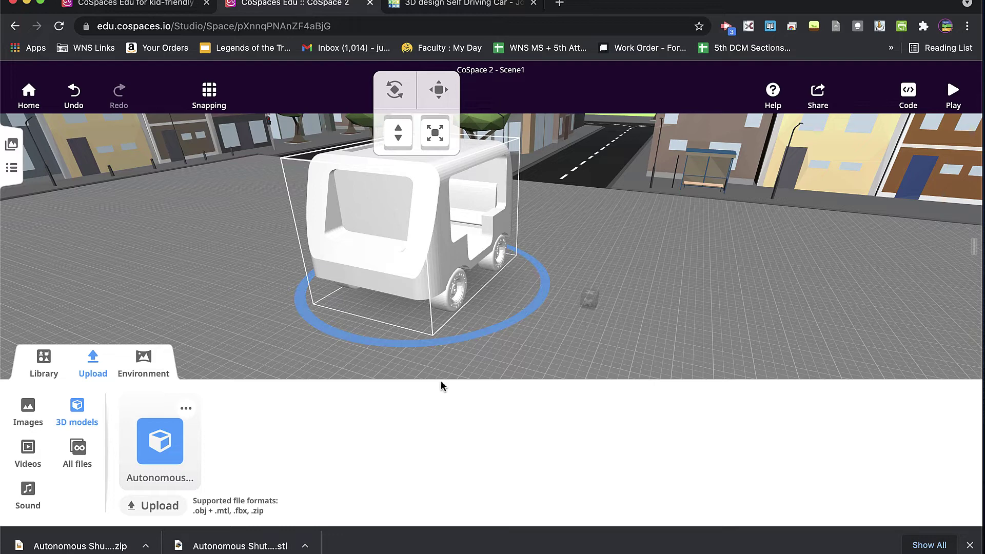
pyautogui.click(152, 506)
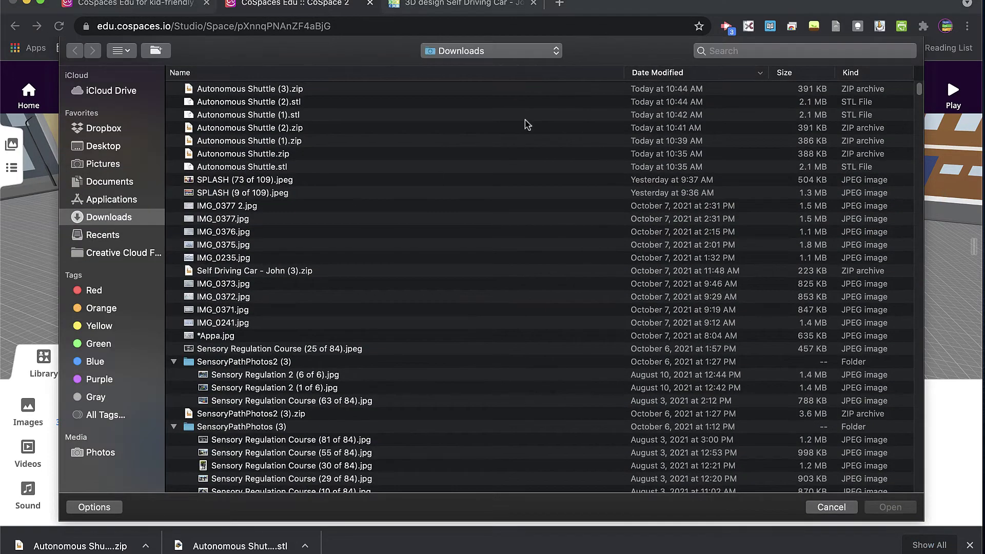
pyautogui.click(300, 91)
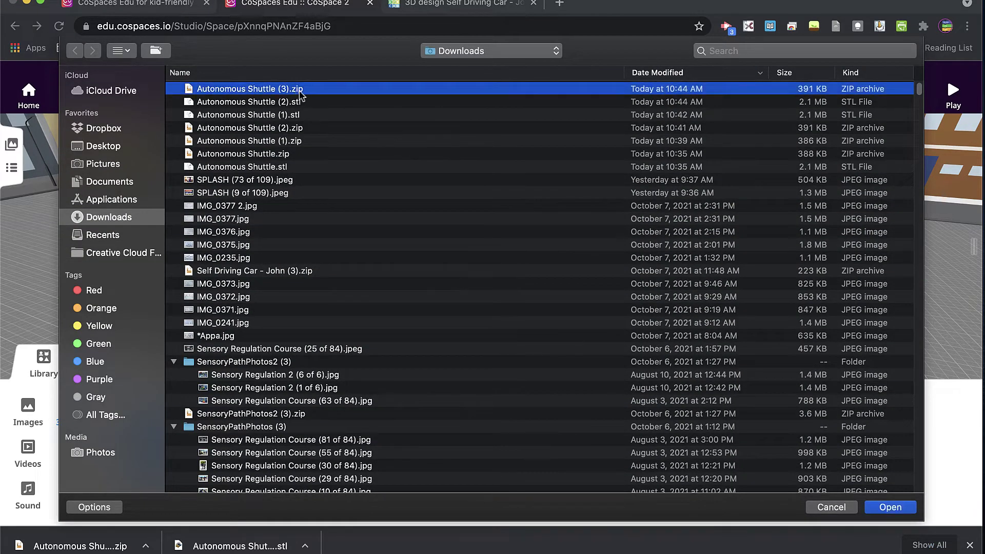
pyautogui.click(891, 508)
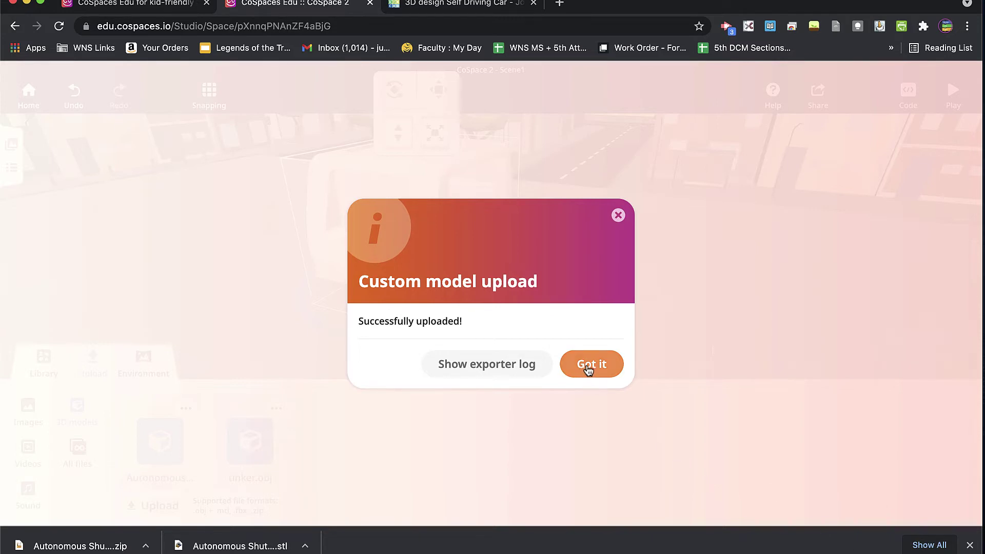
pyautogui.click(590, 364)
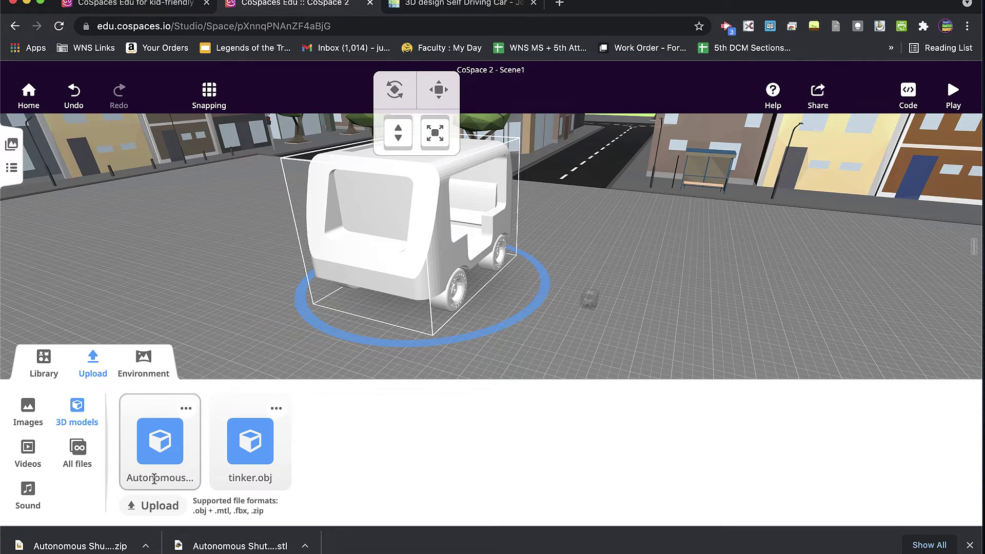
# Rename the uploaded tinker.obj model as Automous Shuttle.
pyautogui.doubleClick(242, 481)
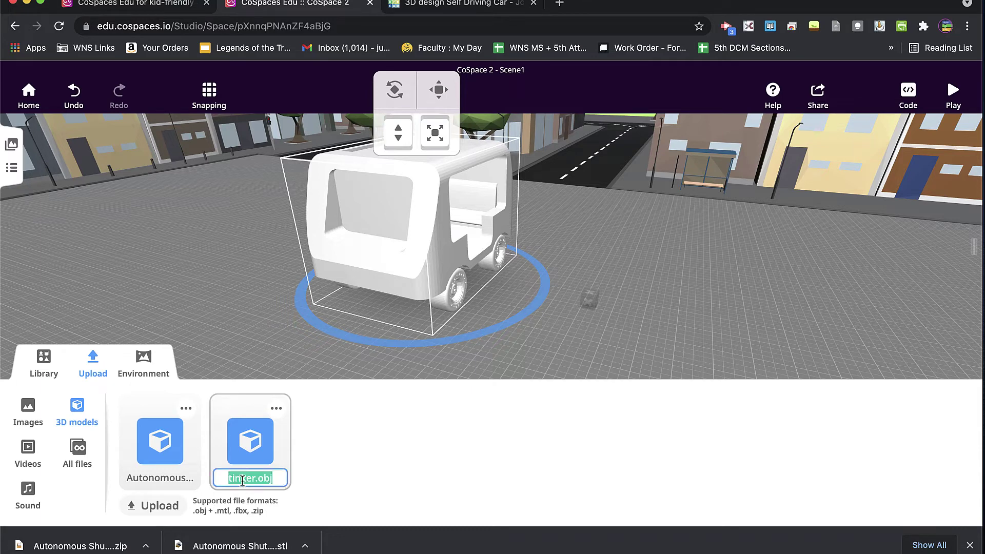
pyautogui.write('Automous')
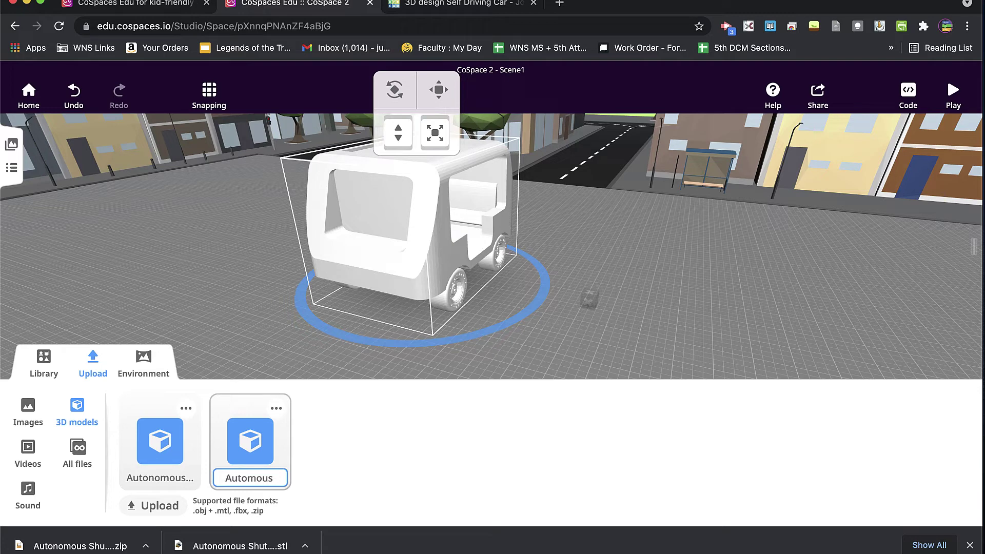
pyautogui.write(' Shuttle')
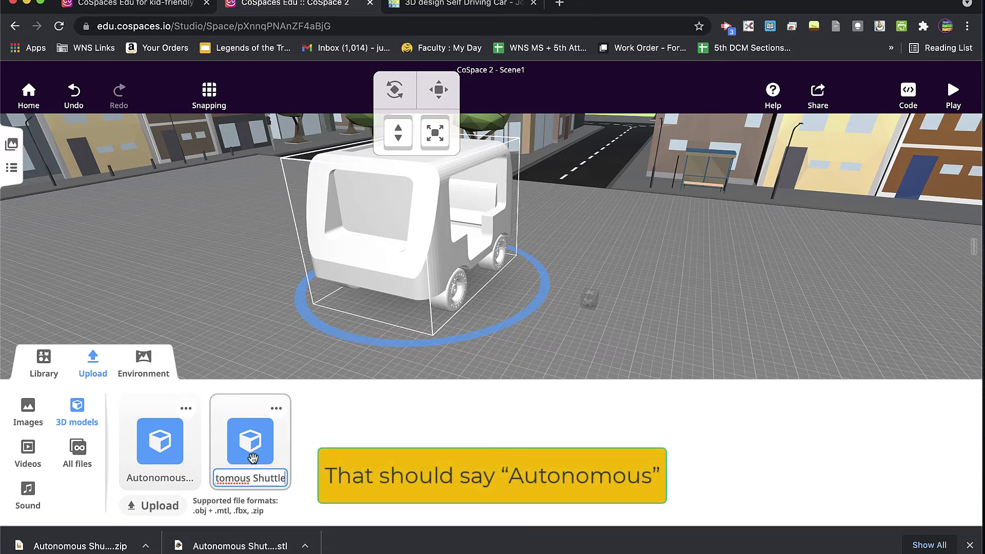
pyautogui.press('Return')
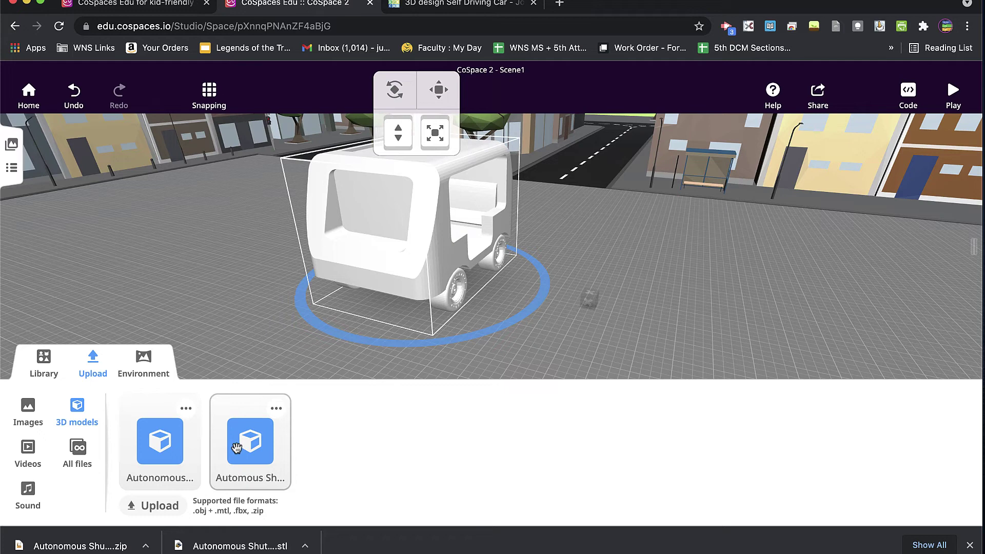
# Place the Automous Shuttle model in the scene and move it clear of the white shuttle so the two can be compared.
pyautogui.moveTo(254, 447); pyautogui.dragTo(704, 317)
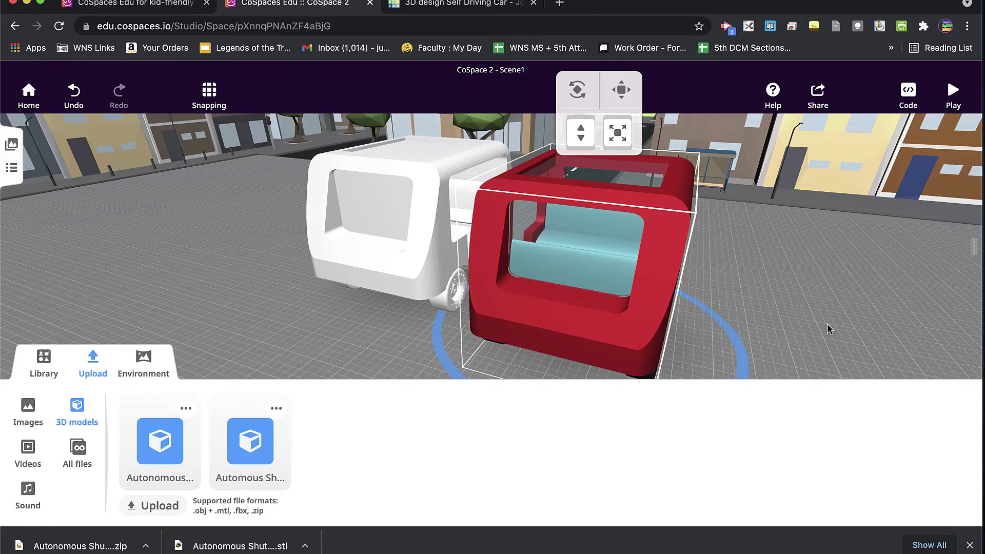
pyautogui.moveTo(800, 326); pyautogui.dragTo(604, 302)
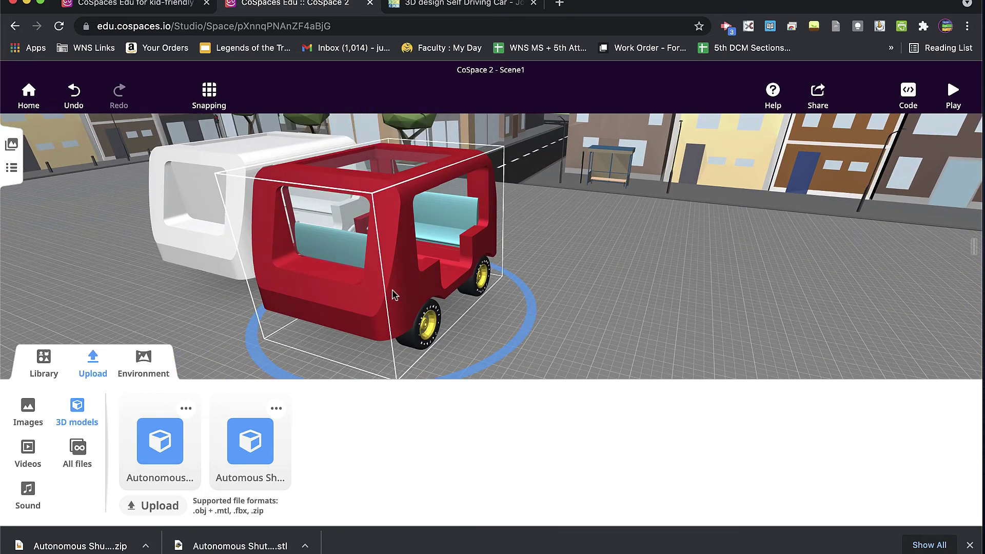
pyautogui.moveTo(394, 293); pyautogui.dragTo(505, 299)
pyautogui.click(482, 164)
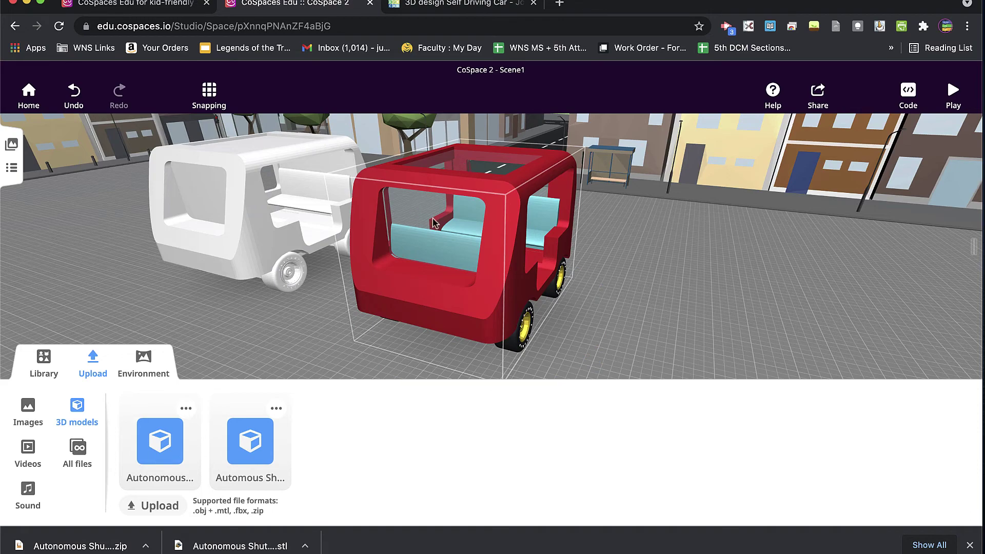
pyautogui.moveTo(702, 305); pyautogui.dragTo(680, 317)
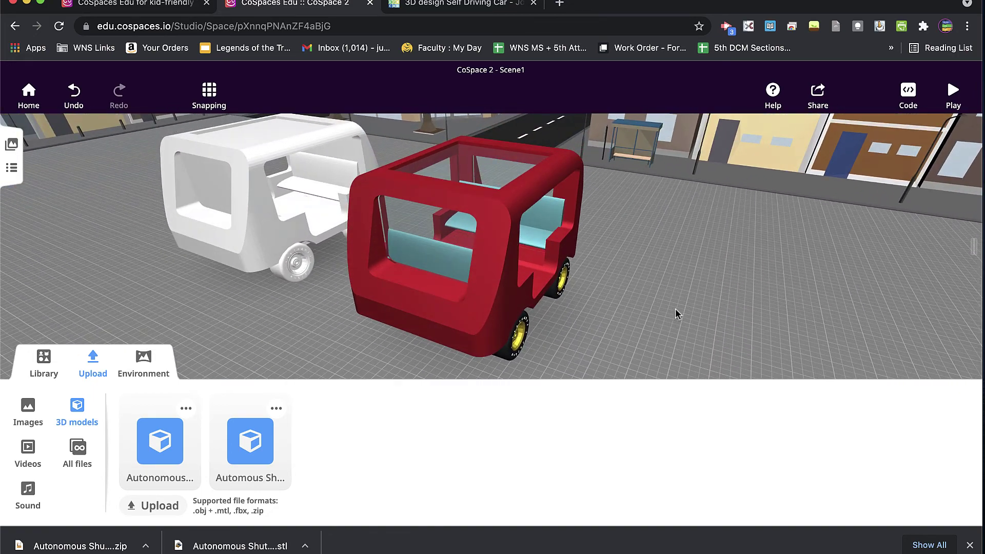
pyautogui.click(204, 202)
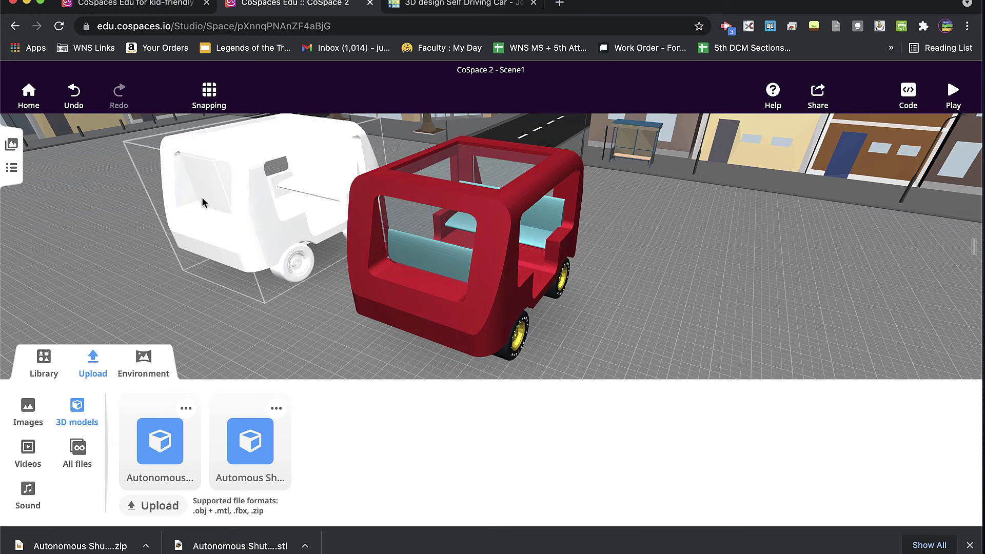
pyautogui.click(389, 258)
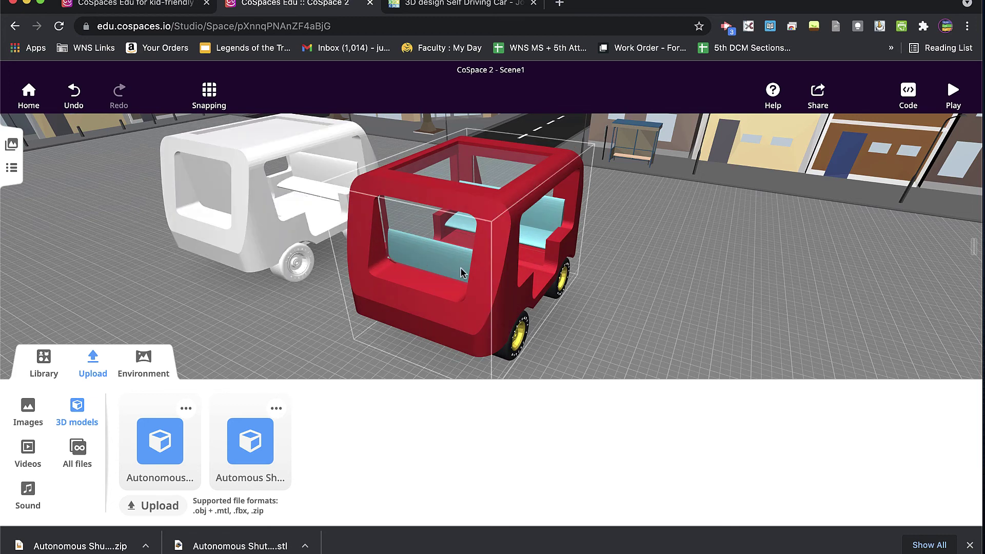